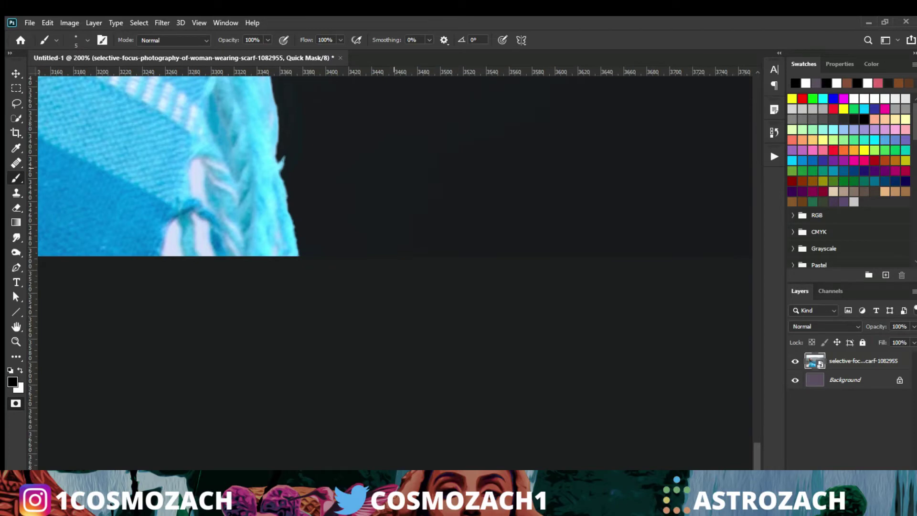
# Step: Paint out the gaps between the scarf's lower fringe strands in the quick mask with a size 10 brush
pyautogui.click(196, 166)
pyautogui.press(']')
pyautogui.moveTo(195, 166)
pyautogui.mouseDown()
pyautogui.moveTo(200, 249)
pyautogui.moveTo(212, 254)
pyautogui.moveTo(207, 222)
pyautogui.mouseUp()
pyautogui.moveTo(192, 185); pyautogui.dragTo(191, 189)
pyautogui.moveTo(175, 231)
pyautogui.mouseDown()
pyautogui.moveTo(174, 253)
pyautogui.moveTo(178, 234)
pyautogui.mouseUp()
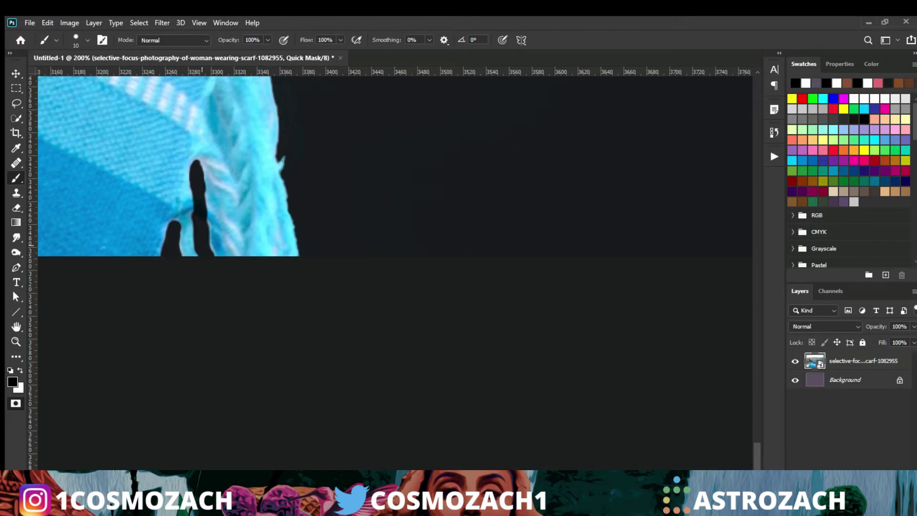
# Step: Convert the quick mask into a selection and open Select and Mask for it
pyautogui.hotkey('ctrl', '-')
pyautogui.hotkey('ctrl', '-')
pyautogui.hscroll(-10, 395, 272)
pyautogui.scroll(10, 395, 272)
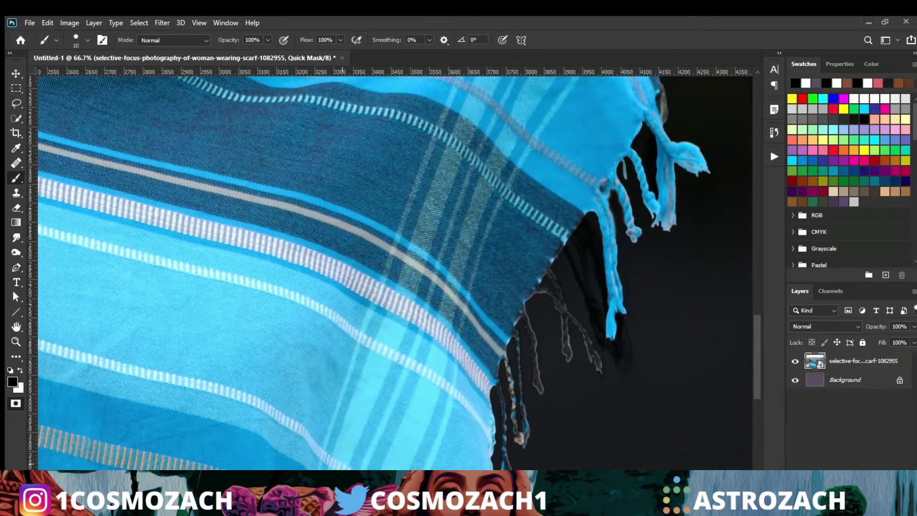
pyautogui.scroll(-10, 399, 272)
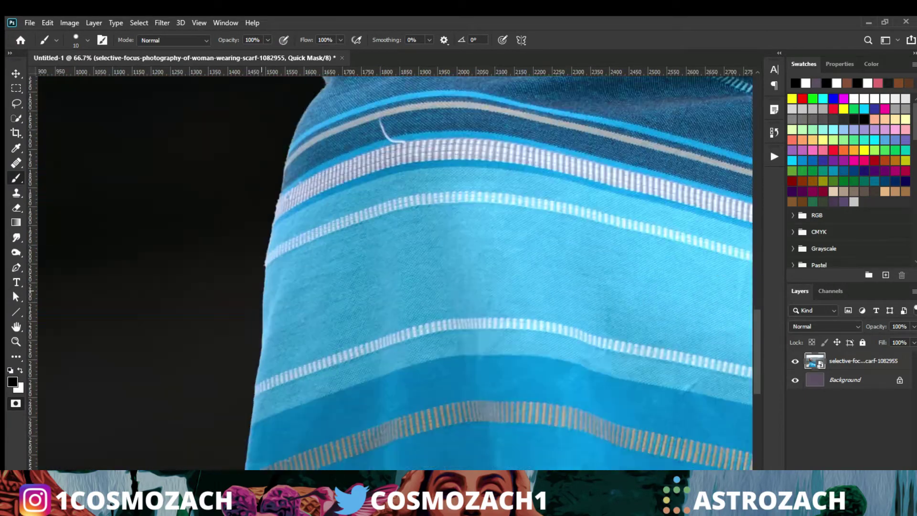
pyautogui.press('q')
pyautogui.hotkey('ctrl', '-')
pyautogui.hotkey('ctrl', '-')
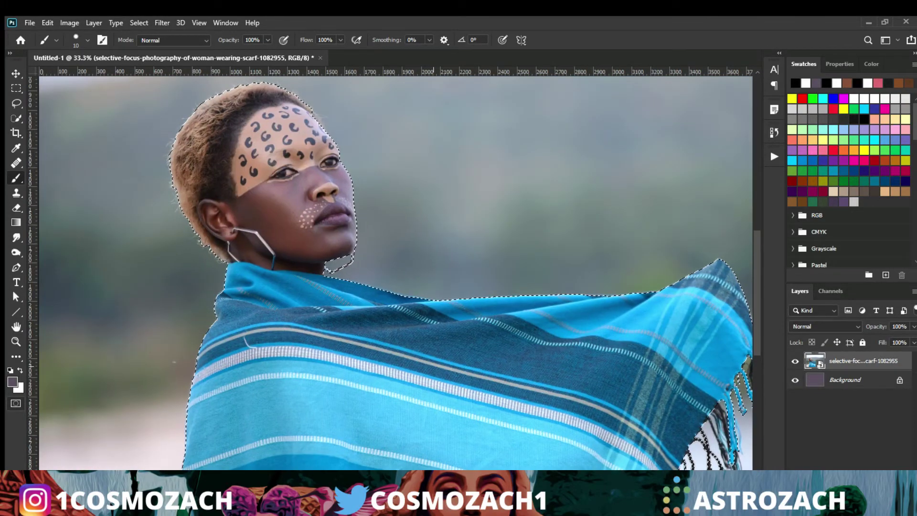
pyautogui.press('w')
pyautogui.hotkey('ctrl', 'alt', 'r')
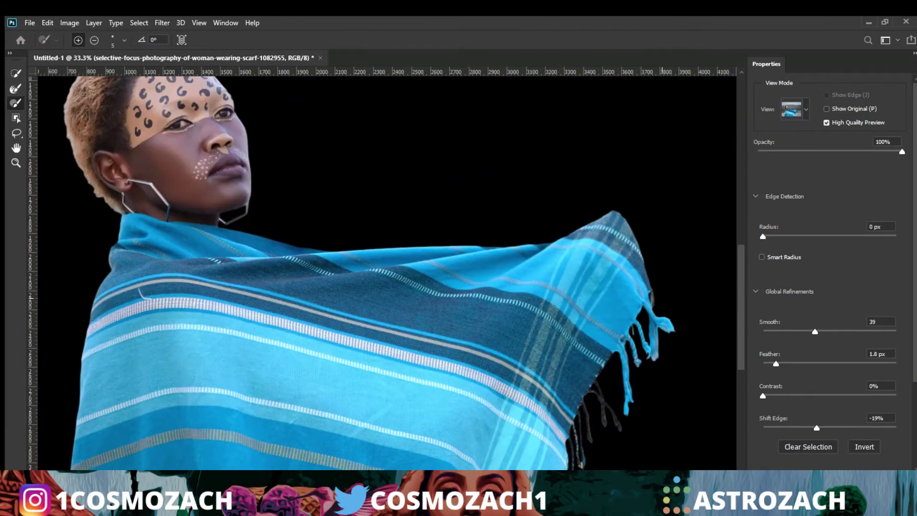
# Step: Enable Smart Radius with a 1 px radius and switch to the Refine Edge brush
pyautogui.click(761, 257)
pyautogui.scroll(1, 881, 227)
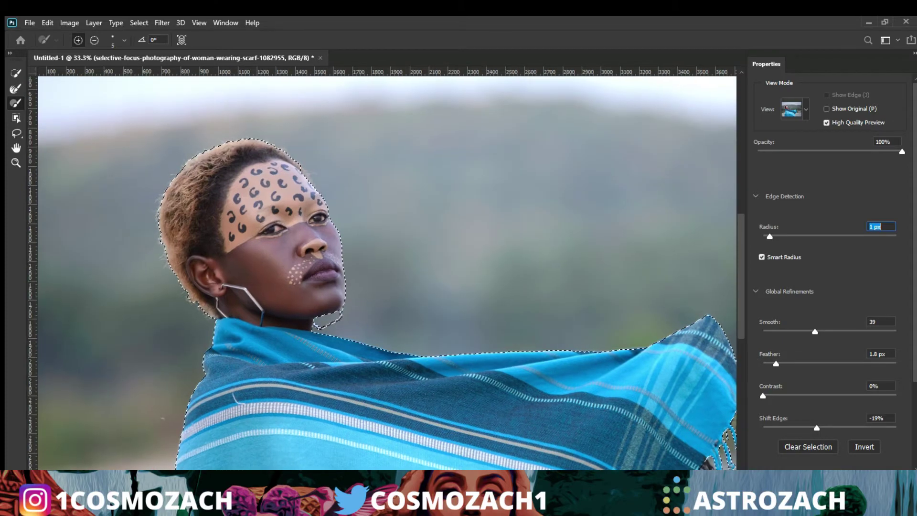
pyautogui.press('b')
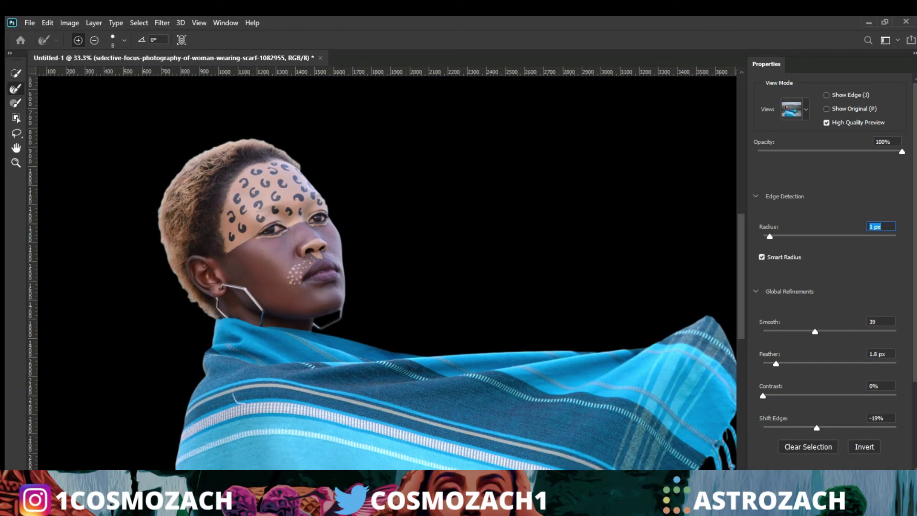
# Step: Set the Refine Edge brush size to 20 and the Feather to 0.4 px
pyautogui.scroll(3, 201, 191)
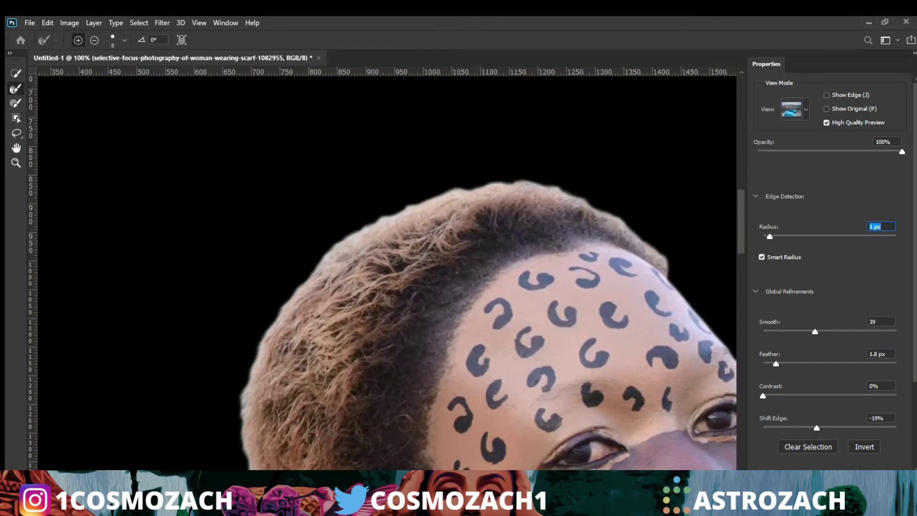
pyautogui.press(']')
pyautogui.press(']')
pyautogui.click(881, 353)
pyautogui.write('0.4')
pyautogui.press('Return')
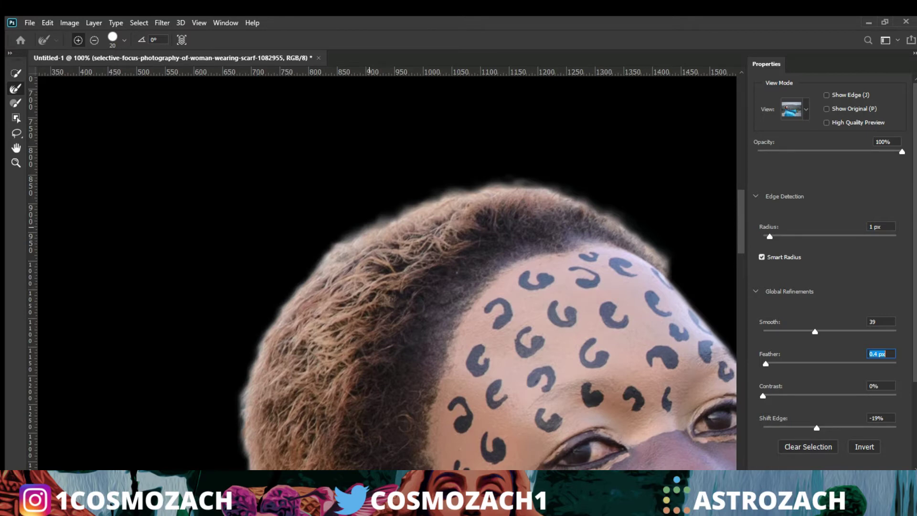
# Step: Reset the edge detection to a 0 px Radius without Smart Radius, and set the Feather to 0 px
pyautogui.scroll(-5, 830, 282)
pyautogui.scroll(3, 831, 281)
pyautogui.scroll(-3, 831, 282)
pyautogui.press('Up')
pyautogui.press('Up')
pyautogui.press('Up')
pyautogui.press('Up')
pyautogui.press('Up')
pyautogui.press('Up')
pyautogui.press('Up')
pyautogui.press('Up')
pyautogui.press('Up')
pyautogui.press('Up')
pyautogui.press('Up')
pyautogui.press('Up')
pyautogui.press('Up')
pyautogui.hotkey('ctrl', 'z')
pyautogui.hotkey('ctrl', 'z')
pyautogui.hotkey('ctrl', 'z')
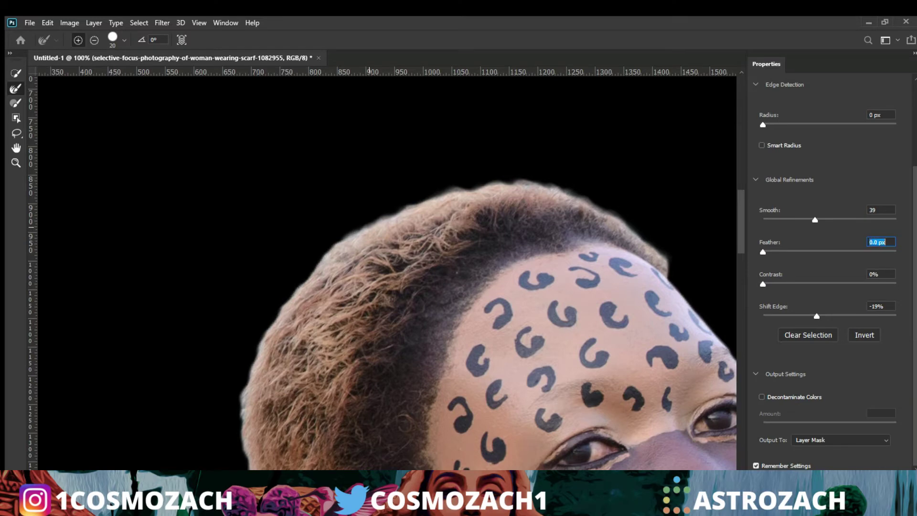
# Step: Set Smooth to 0 and Shift Edge to 0%, and enlarge the Refine Edge brush to 30
pyautogui.press('p')
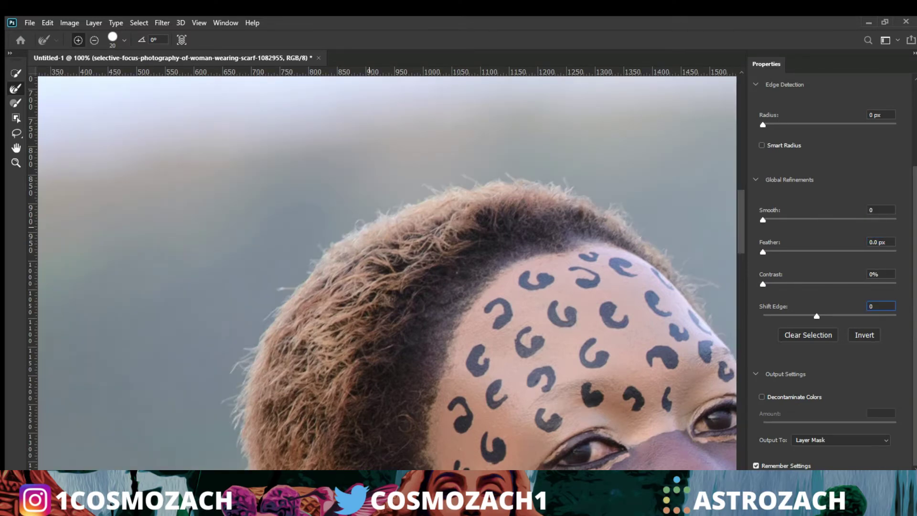
pyautogui.scroll(3, 833, 272)
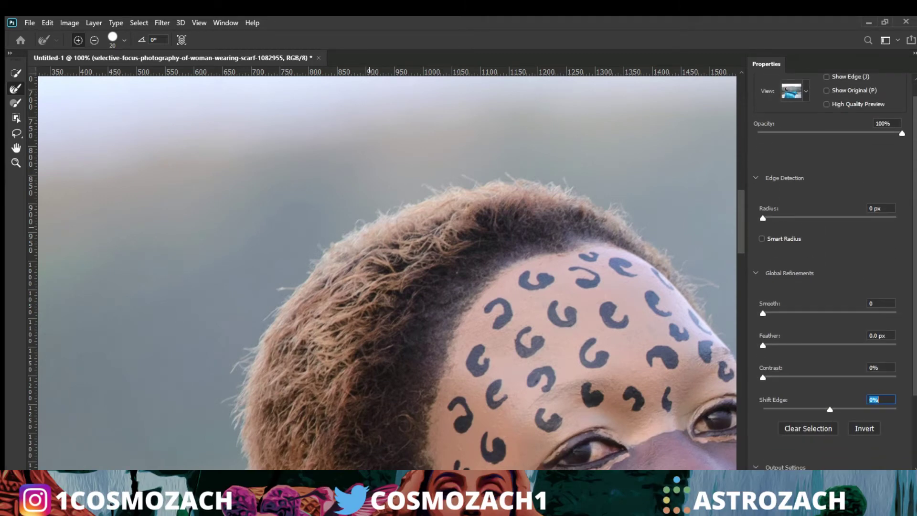
pyautogui.press('p')
pyautogui.press(']')
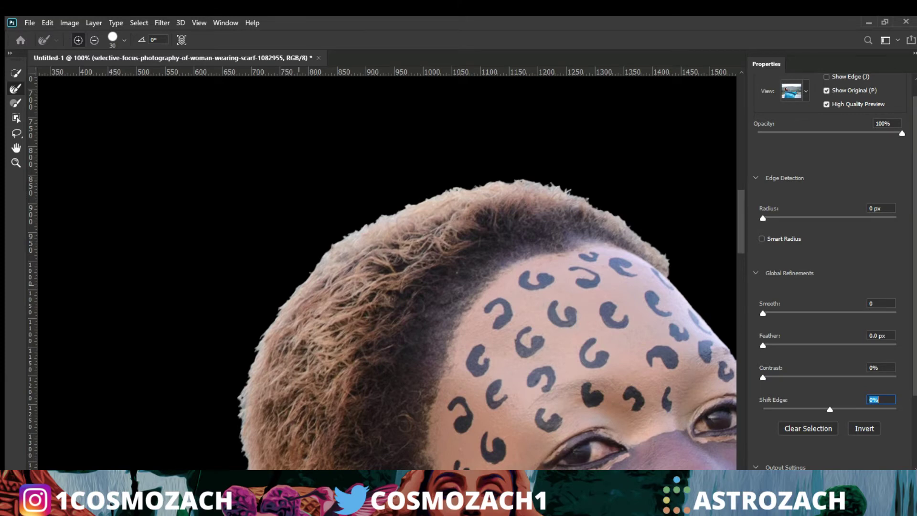
# Step: Try a Smooth value of 5 on the hair edge and discard the Select and Mask changes
pyautogui.press('Tab')
pyautogui.press('Tab')
pyautogui.press('Tab')
pyautogui.press('Tab')
pyautogui.press('Tab')
pyautogui.press('Tab')
pyautogui.press('Tab')
pyautogui.press('Tab')
pyautogui.press('Tab')
pyautogui.press('Tab')
pyautogui.write('5')
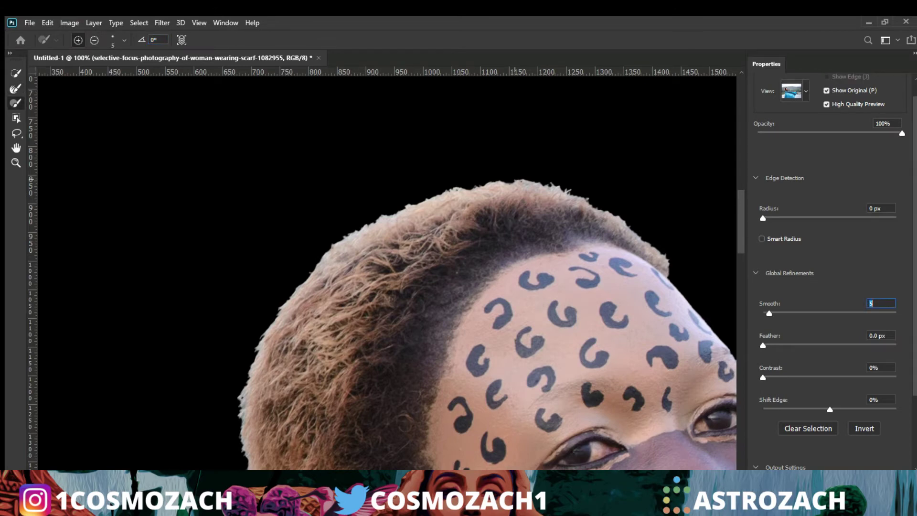
pyautogui.press('alt')
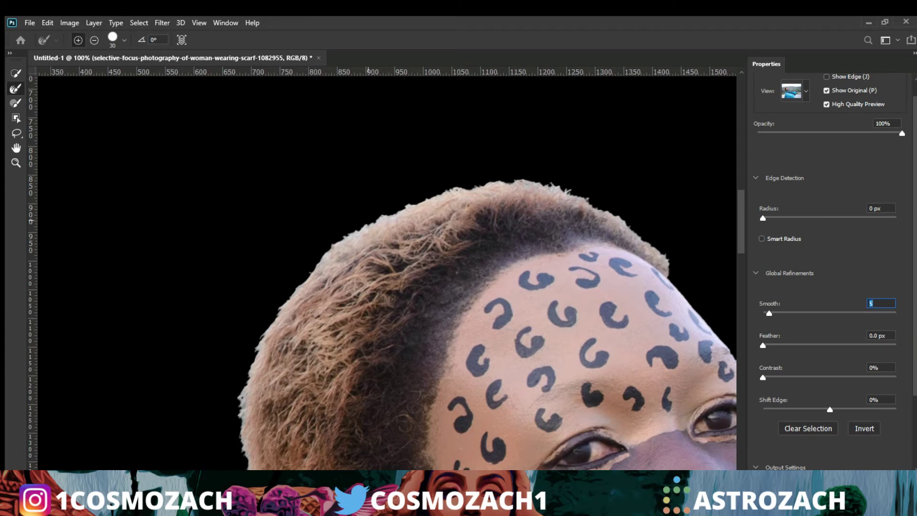
pyautogui.scroll(-2, 833, 272)
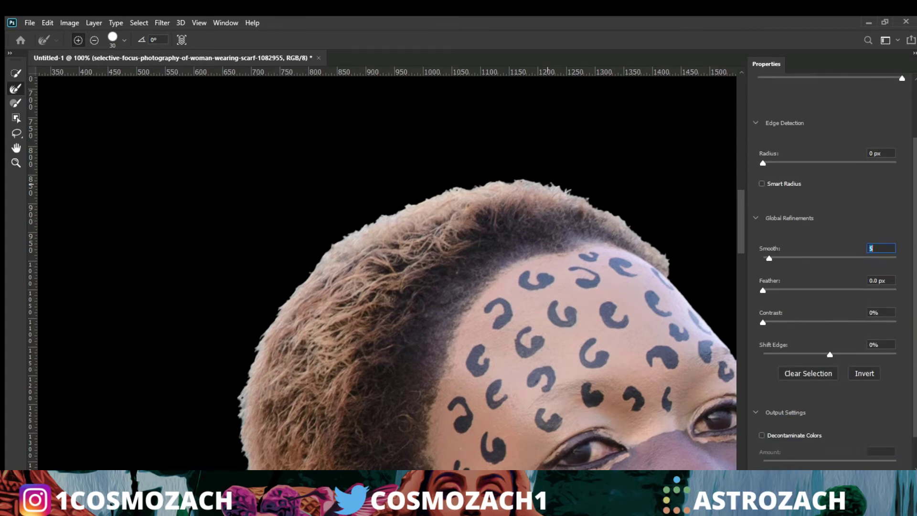
pyautogui.press('b')
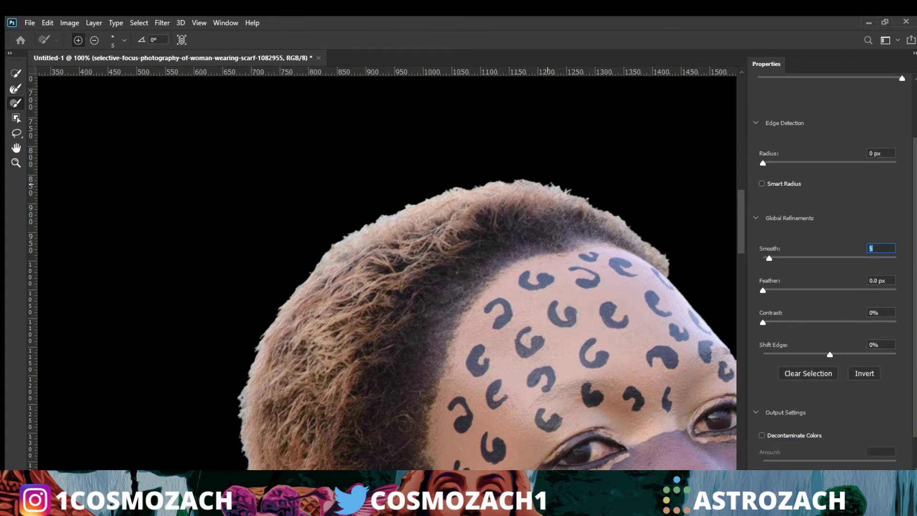
pyautogui.press('alt')
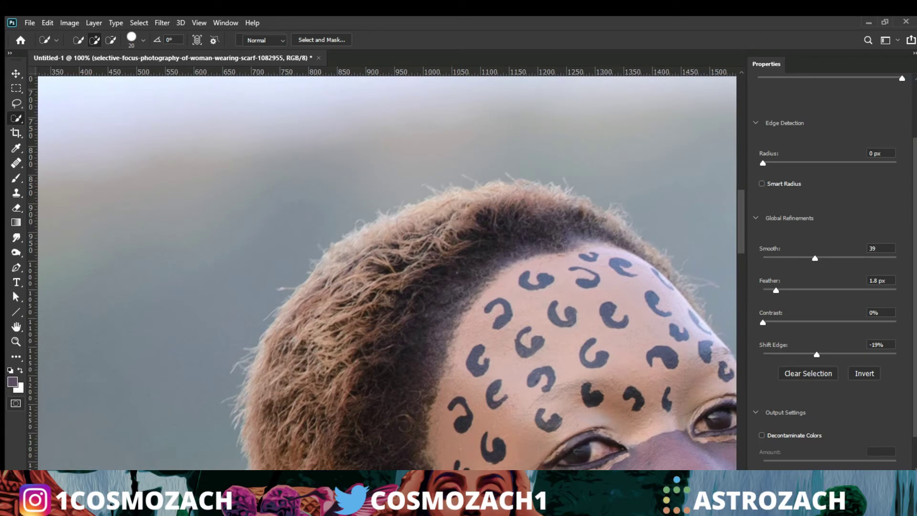
# Step: Reopen Select and Mask and set Smooth to 0, Feather to 0 px and Shift Edge to 0%
pyautogui.hotkey('ctrl', 'alt', 'r')
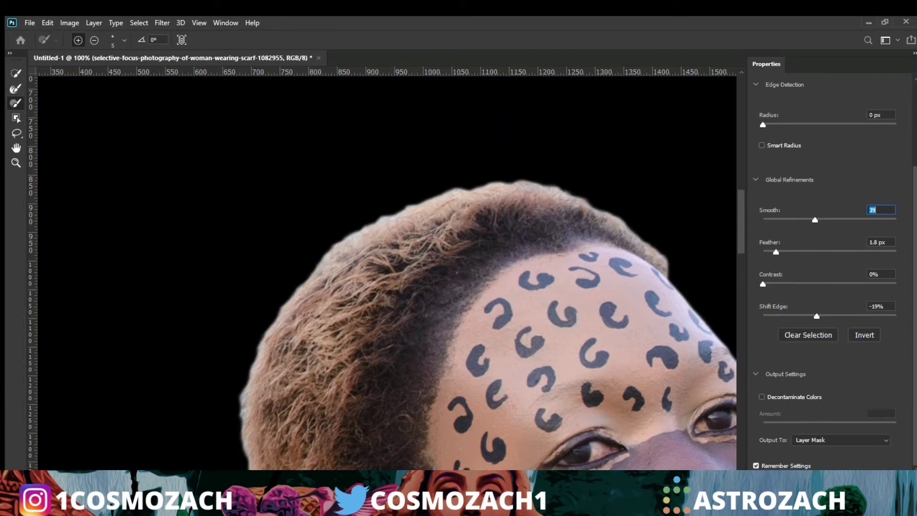
pyautogui.write('0')
pyautogui.press('Tab')
pyautogui.write('0')
pyautogui.press('Tab')
pyautogui.press('Tab')
pyautogui.write('0')
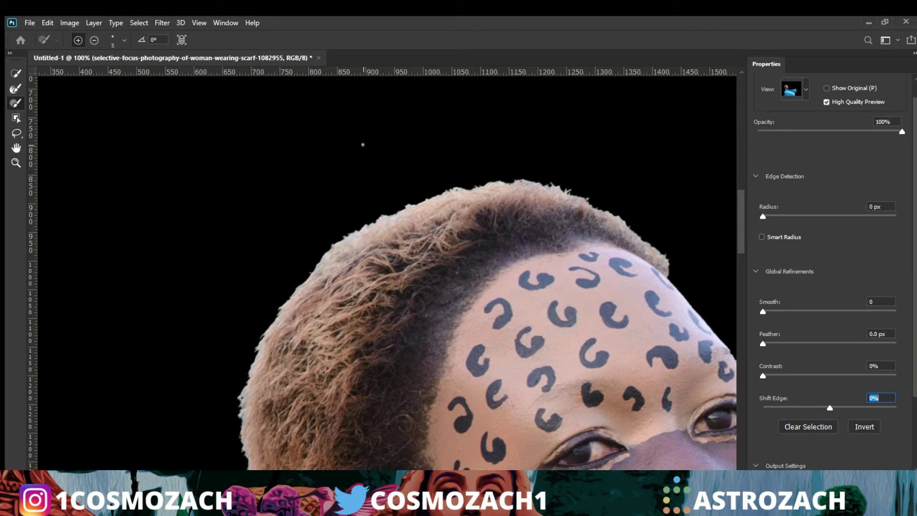
# Step: Refine the hair edge from the top of the head down to the nape with a size 30 Refine Edge brush
pyautogui.write('b')
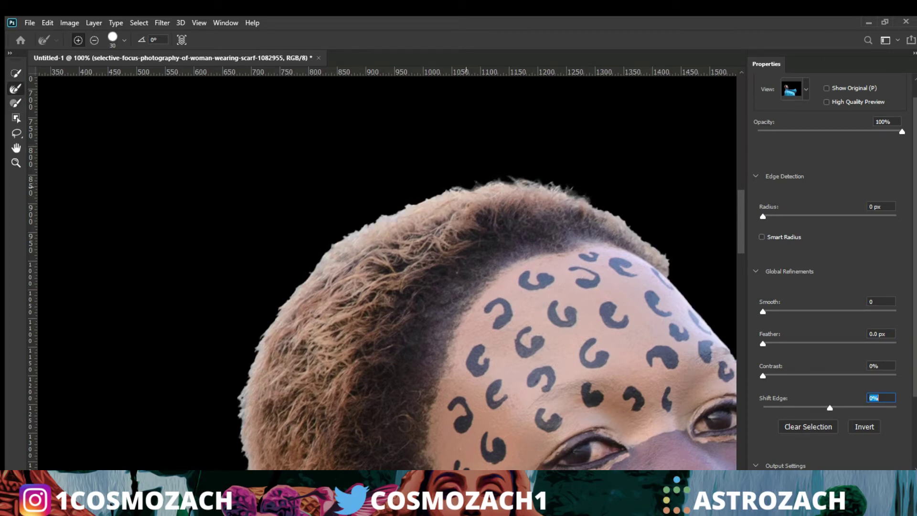
pyautogui.moveTo(444, 191)
pyautogui.mouseDown()
pyautogui.moveTo(382, 217)
pyautogui.moveTo(329, 256)
pyautogui.moveTo(289, 298)
pyautogui.moveTo(244, 398)
pyautogui.mouseUp()
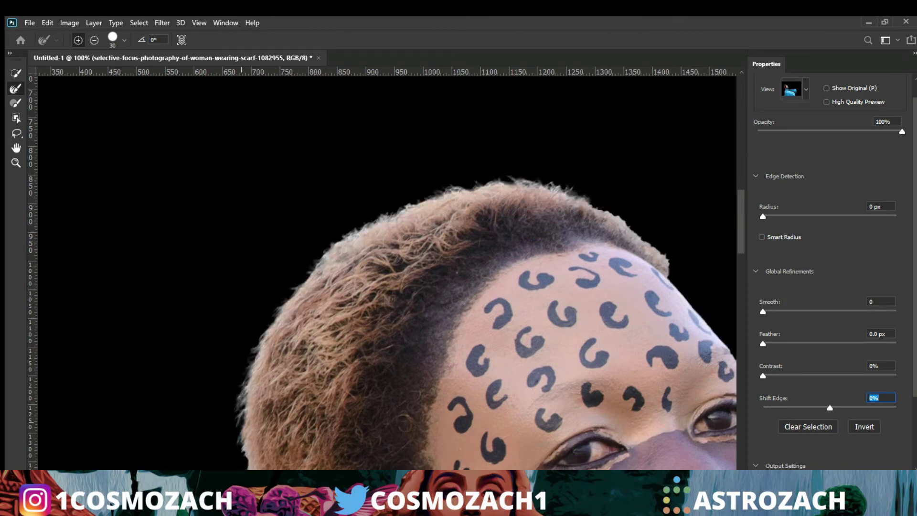
pyautogui.scroll(-5, 246, 392)
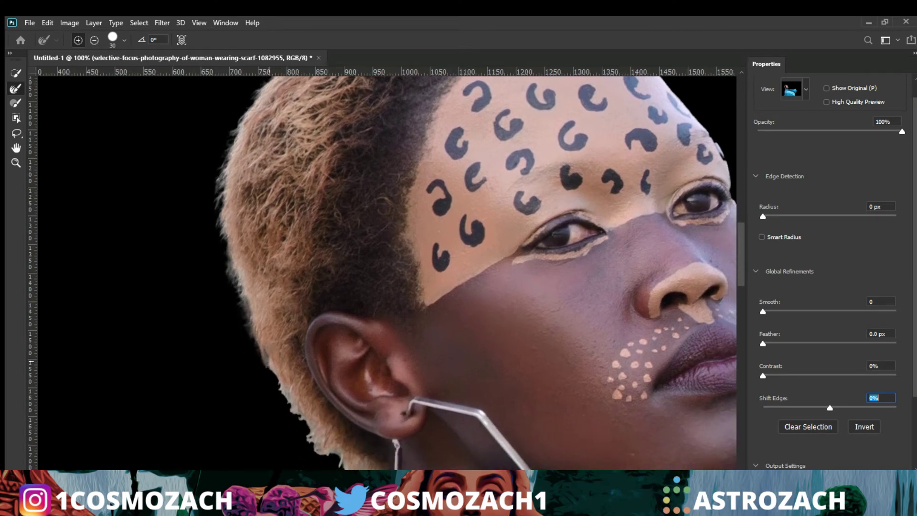
pyautogui.moveTo(353, 454); pyautogui.dragTo(286, 330)
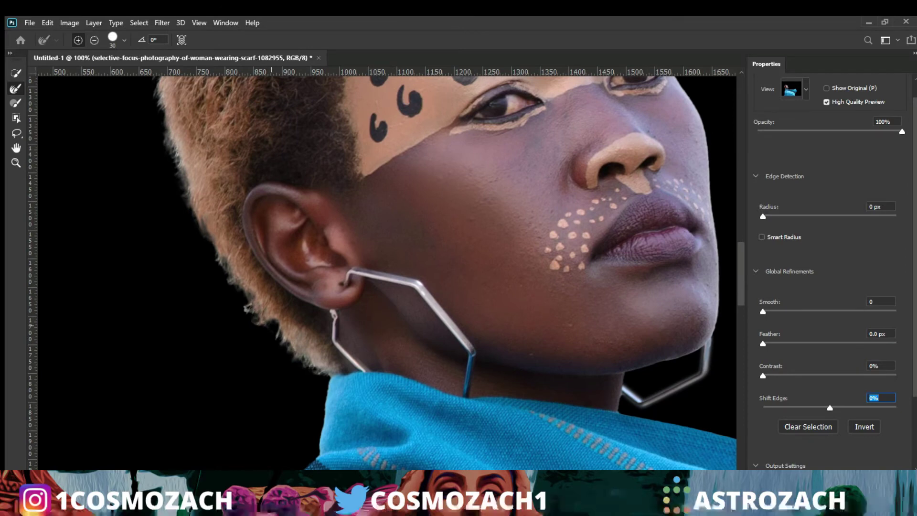
# Step: Enable Smart Radius with a 1 px Radius and set Shift Edge to -8%
pyautogui.scroll(10, 387, 273)
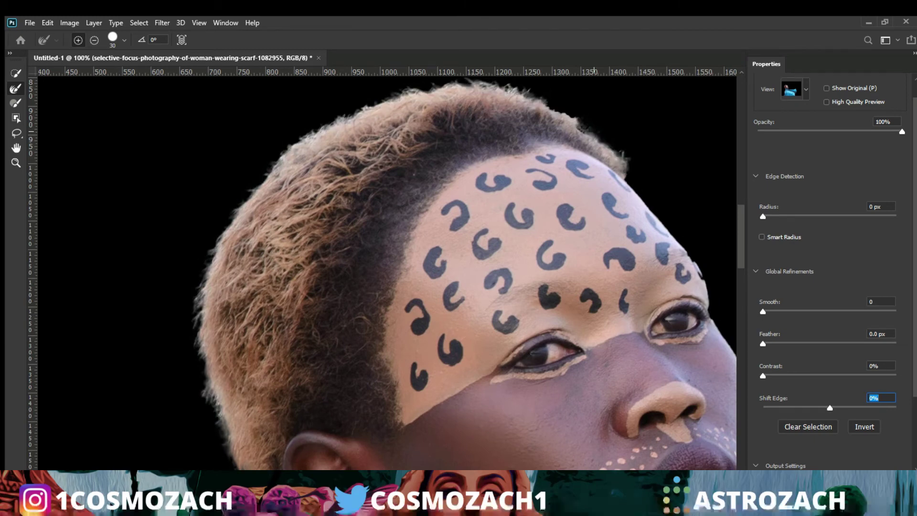
pyautogui.click(762, 237)
pyautogui.click(880, 206)
pyautogui.write('1')
pyautogui.press('Return')
pyautogui.click(880, 398)
pyautogui.write('-8')
pyautogui.press('Return')
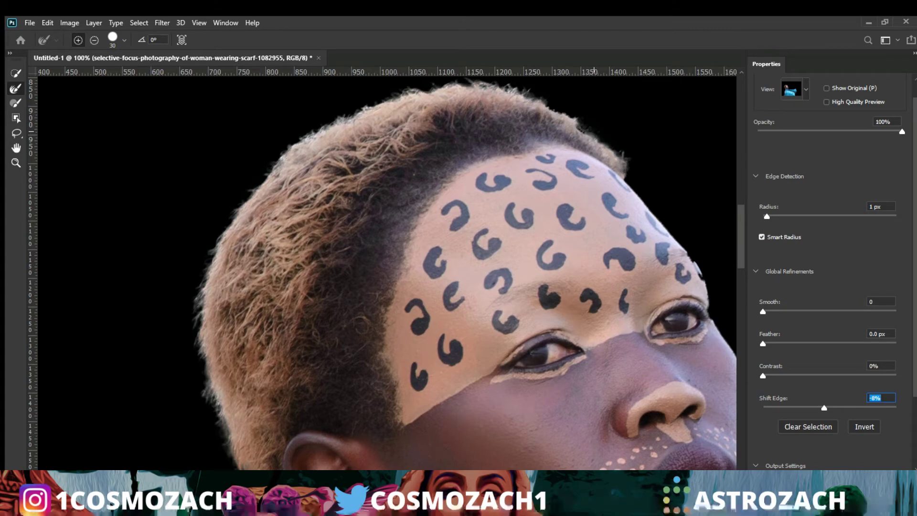
# Step: Set the edge Contrast to 7%
pyautogui.click(880, 365)
pyautogui.write('7')
pyautogui.press('Return')
# Step: Check the cutout edges along the scarf and its fringe, and set Shift Edge to -30%
pyautogui.moveTo(593, 453); pyautogui.dragTo(137, 81)
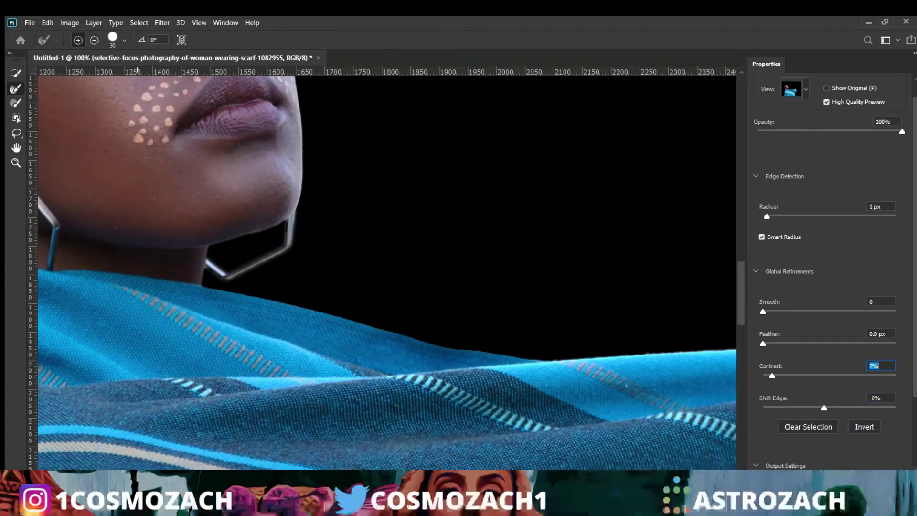
pyautogui.hotkey('ctrl', '-')
pyautogui.hotkey('ctrl', '-')
pyautogui.hotkey('ctrl', '-')
pyautogui.scroll(-5, 386, 273)
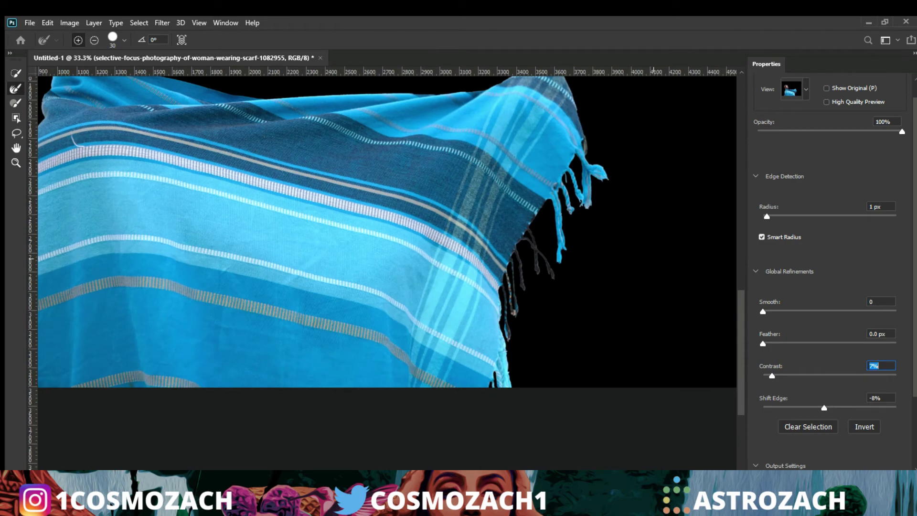
pyautogui.hotkey('ctrl', '+')
pyautogui.hotkey('ctrl', '+')
pyautogui.press('Tab')
pyautogui.write('-30')
pyautogui.press('Return')
# Step: Try an edge detection Radius of 2 px and check it on the woman's head
pyautogui.press('Tab')
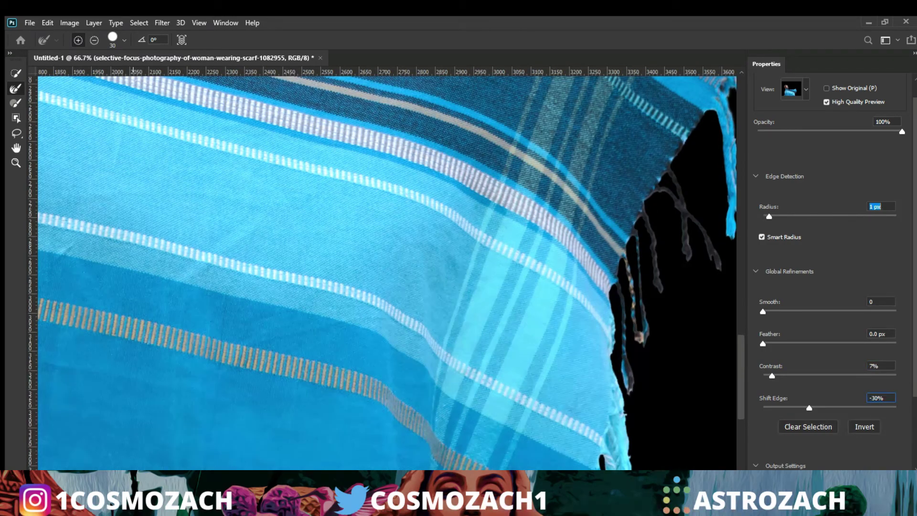
pyautogui.press('Up')
pyautogui.moveTo(132, 143); pyautogui.dragTo(676, 215)
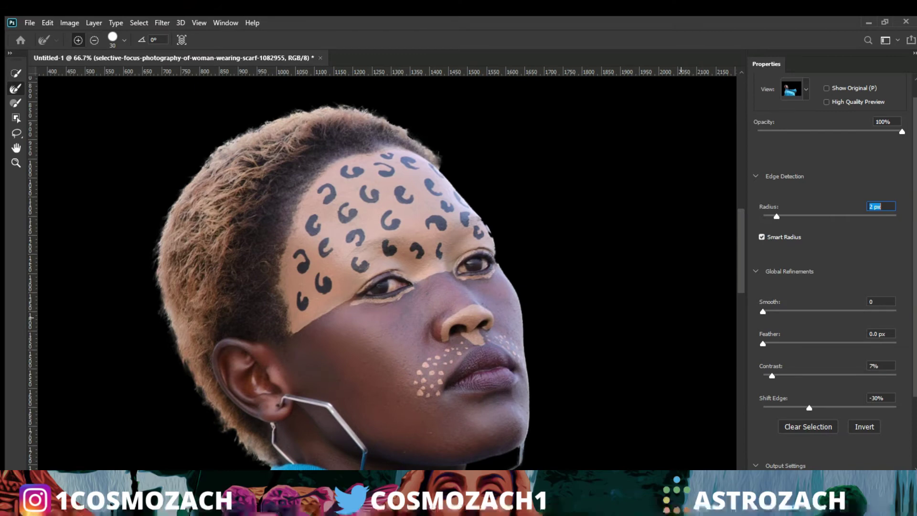
# Step: Set the Contrast to 0% and the edge detection Radius to 1 px
pyautogui.click(874, 366)
pyautogui.write('0')
pyautogui.press('Return')
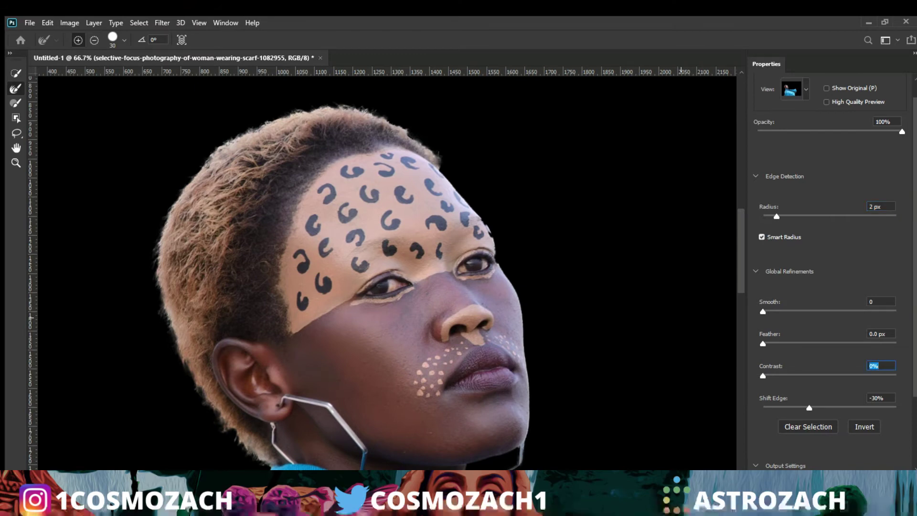
pyautogui.click(880, 207)
pyautogui.write('1')
pyautogui.press('Return')
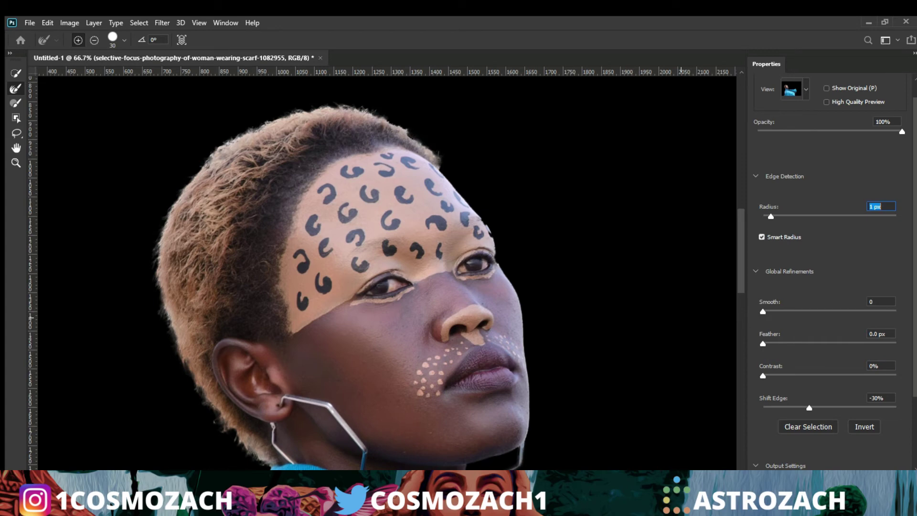
# Step: Output the refined selection as a layer mask on the photo layer and check the cutout against the background
pyautogui.press('Return')
pyautogui.hotkey('ctrl', '0')
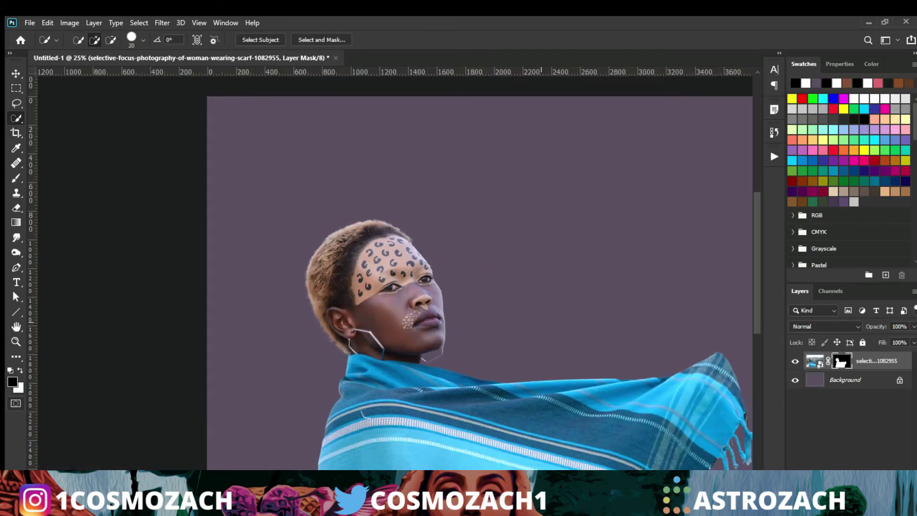
pyautogui.hotkey('ctrl', '-')
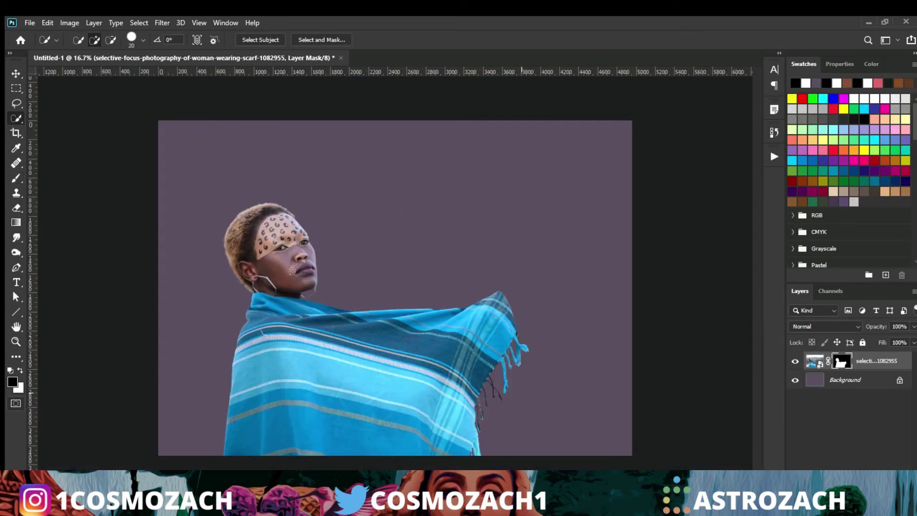
pyautogui.scroll(4, 534, 390)
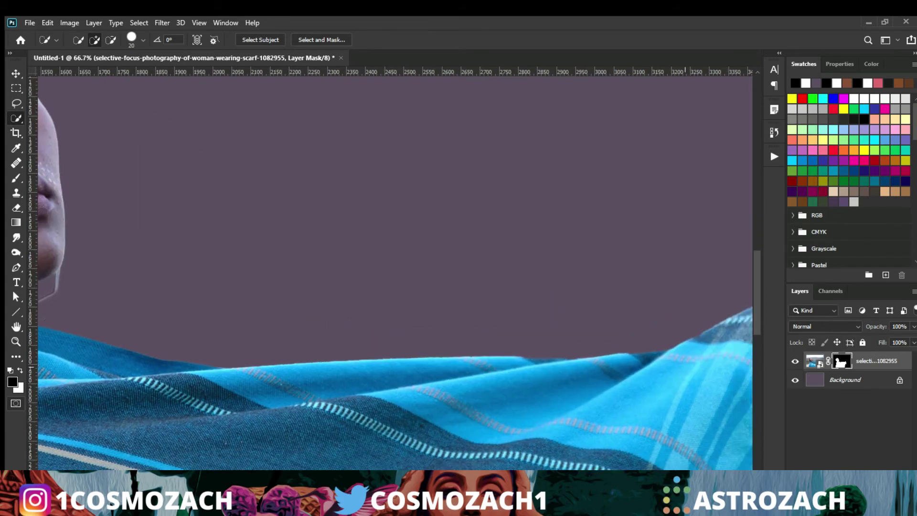
# Step: Inspect the fringe of the masked scarf, undo the layer mask output and reopen the selection in Select and Mask
pyautogui.hotkey('ctrl', '+')
pyautogui.hotkey('ctrl', '+')
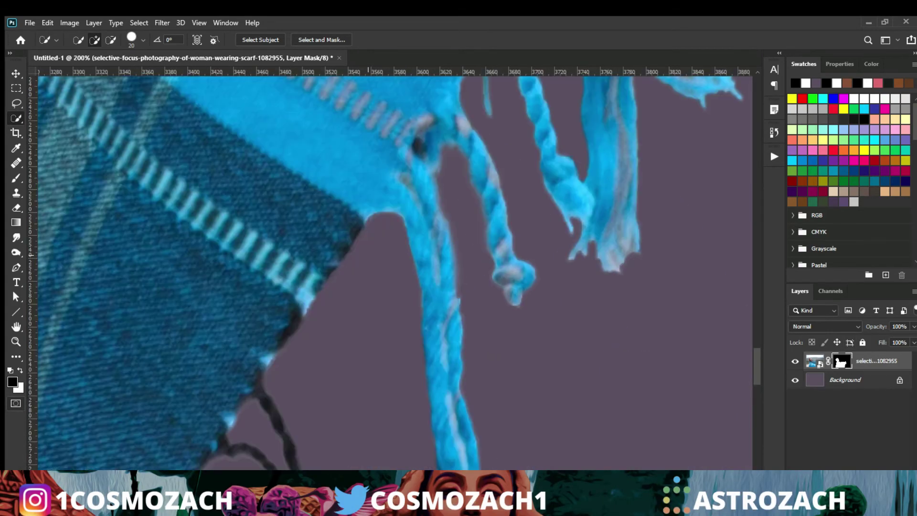
pyautogui.press('pagedown')
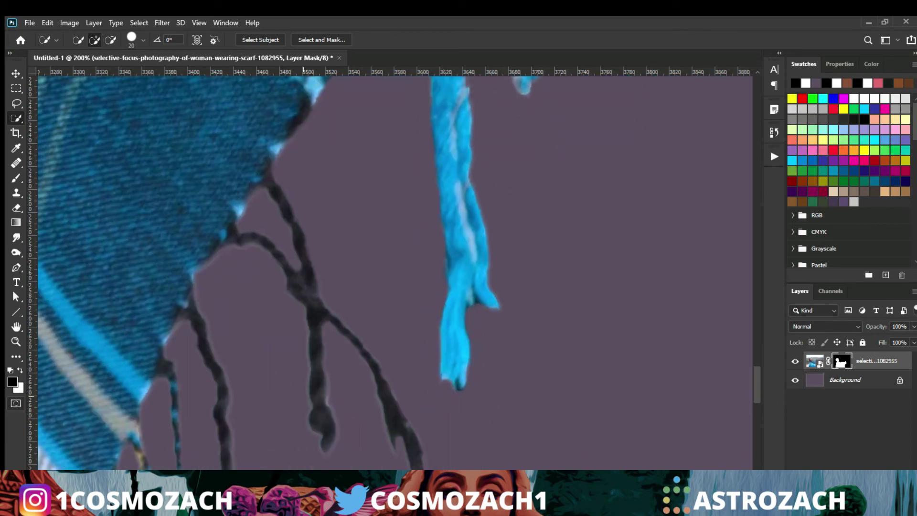
pyautogui.press('b')
pyautogui.hotkey('ctrl', 'alt', 'z')
pyautogui.hotkey('ctrl', 'alt', 'z')
pyautogui.press('w')
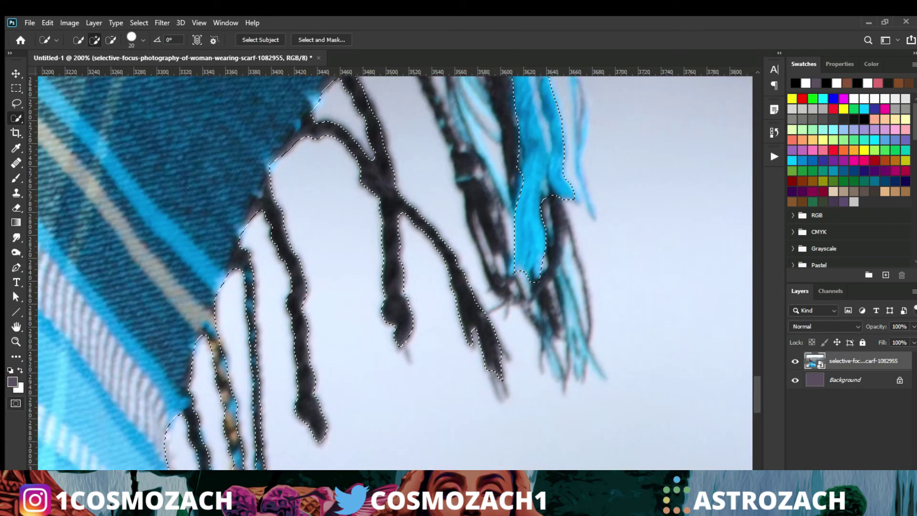
pyautogui.hotkey('ctrl', 'alt', 'r')
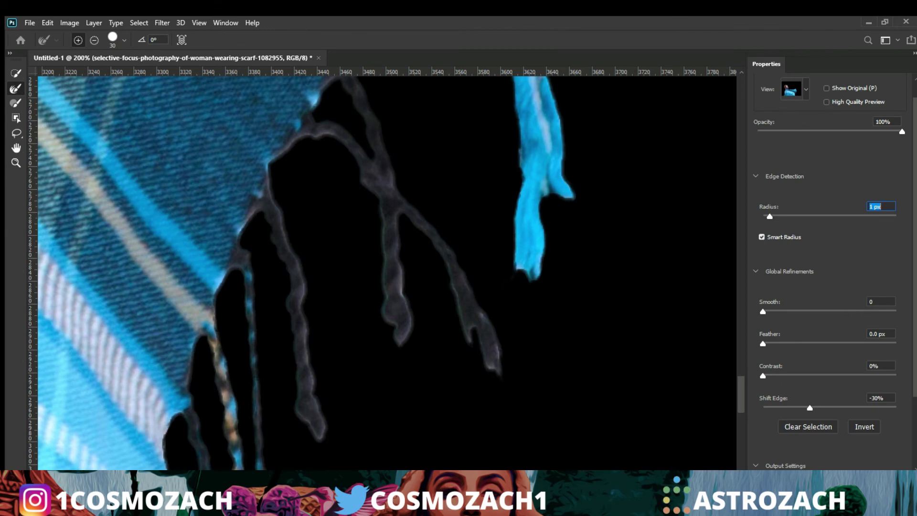
# Step: Set the Contrast to 4% and the Feather to 0.6 px for the selection edge
pyautogui.click(880, 366)
pyautogui.write('4')
pyautogui.press('Return')
pyautogui.click(880, 333)
pyautogui.write('0.6')
pyautogui.press('Return')
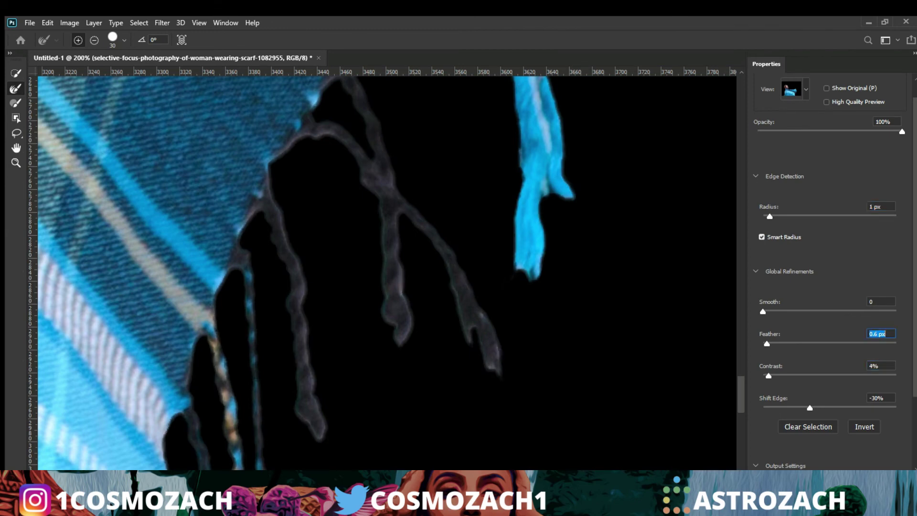
# Step: Turn off Smart Radius and set Shift Edge to -34%
pyautogui.click(761, 237)
pyautogui.press('Down')
pyautogui.press('Down')
pyautogui.press('Down')
pyautogui.press('Down')
# Step: Raise the Contrast of the selection edge to 17%
pyautogui.hotkey('shift', 'Tab')
pyautogui.press('Up')
pyautogui.press('Up')
pyautogui.press('Up')
pyautogui.press('Up')
pyautogui.press('Up')
pyautogui.press('Up')
pyautogui.press('Up')
pyautogui.press('Up')
pyautogui.press('Up')
pyautogui.press('Up')
pyautogui.press('Up')
pyautogui.press('Up')
pyautogui.press('Up')
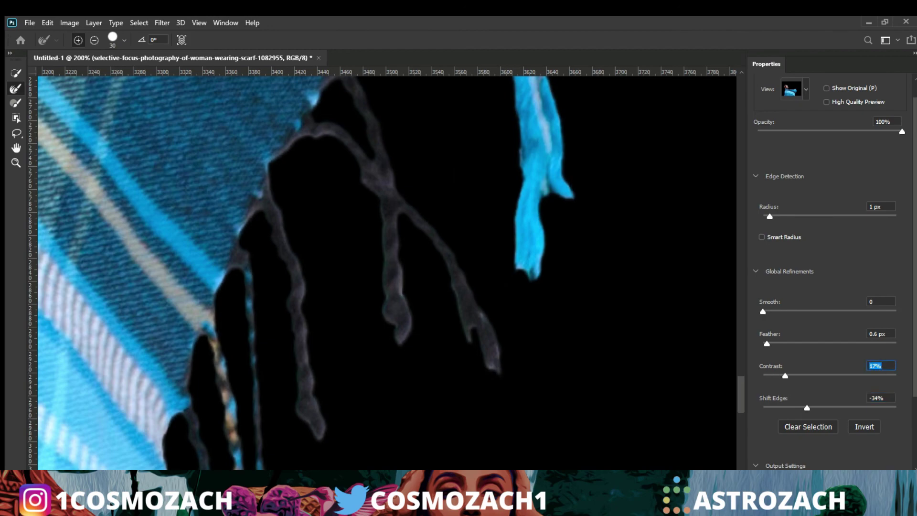
# Step: Turn on High Quality Preview, set the Refine Edge Brush size to 25 and bring the woman's head into view
pyautogui.hotkey('ctrl', '-')
pyautogui.hotkey('ctrl', '-')
pyautogui.scroll(6, 386, 272)
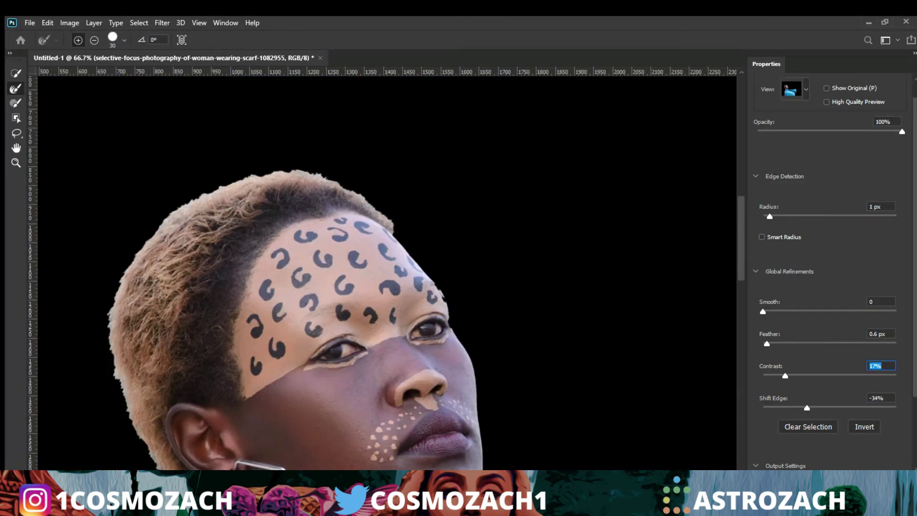
pyautogui.press('[')
pyautogui.press('[')
pyautogui.press('[')
pyautogui.click(826, 102)
pyautogui.press(']')
pyautogui.press(']')
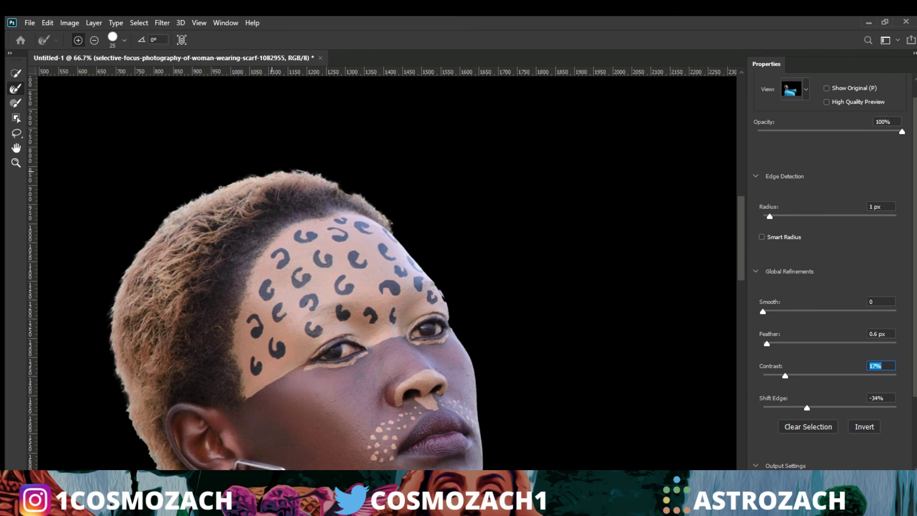
pyautogui.moveTo(271, 286); pyautogui.dragTo(249, 221)
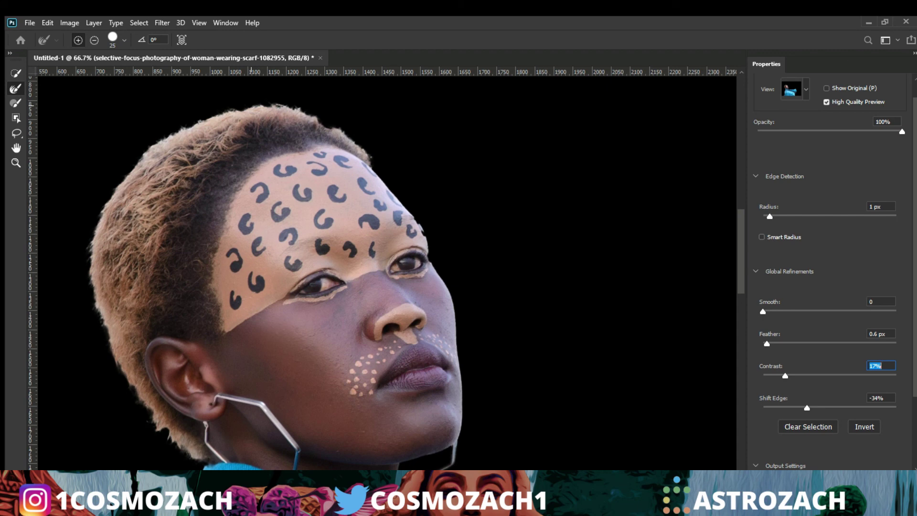
# Step: Switch to the Brush tool for touching up the head's cutout and set its size to 29
pyautogui.press('b')
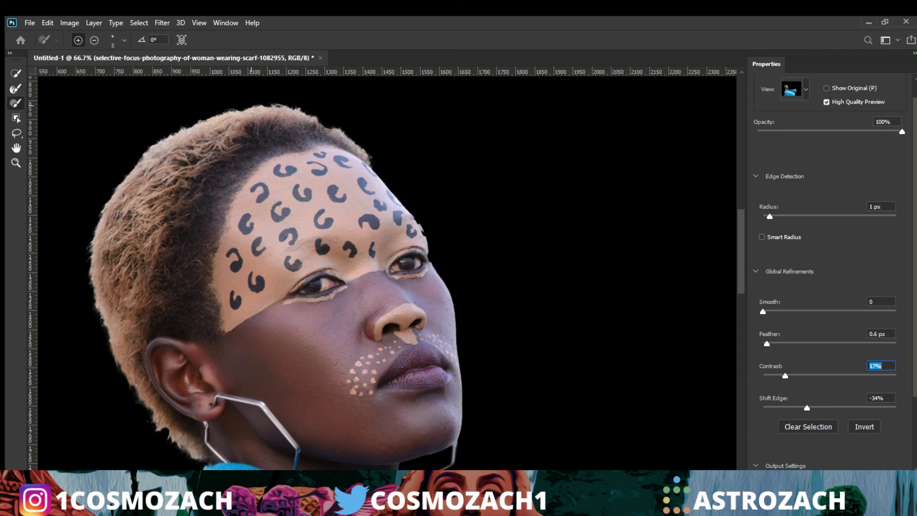
pyautogui.press('alt')
pyautogui.press(']')
pyautogui.press(']')
pyautogui.press(']')
pyautogui.press(']')
pyautogui.press(']')
pyautogui.press(']')
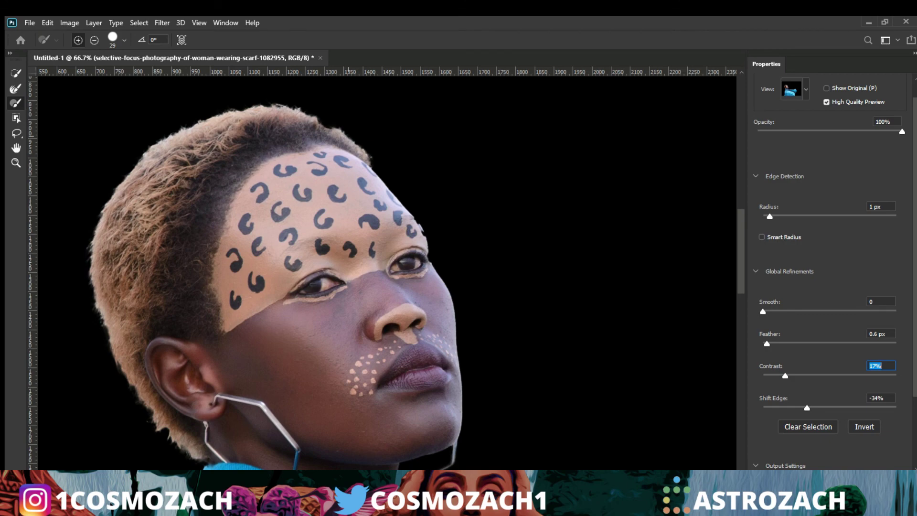